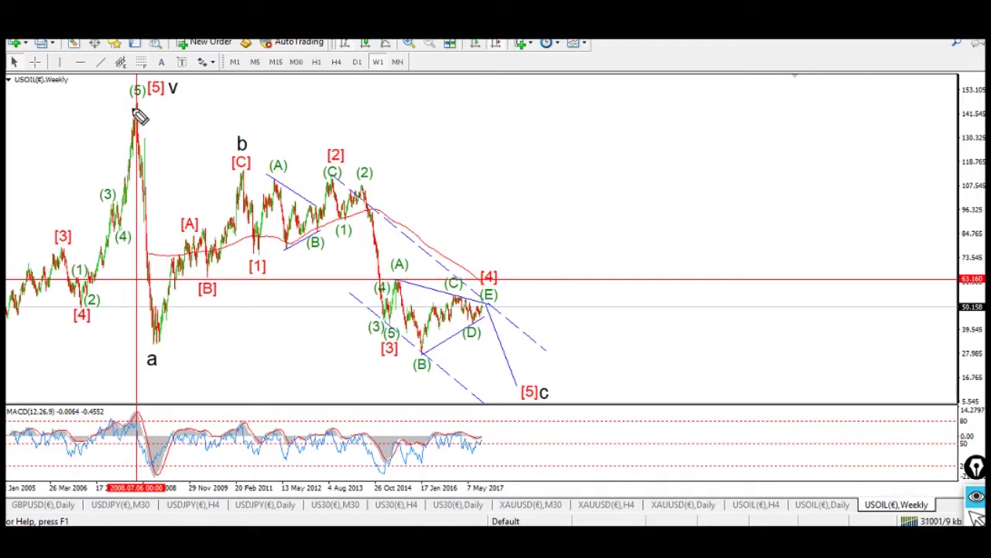
# Mark the 2008 wave (5) peak with a short horizontal pen line, and circle and erase the b-to-c decline
pyautogui.moveTo(130, 102); pyautogui.dragTo(159, 102)
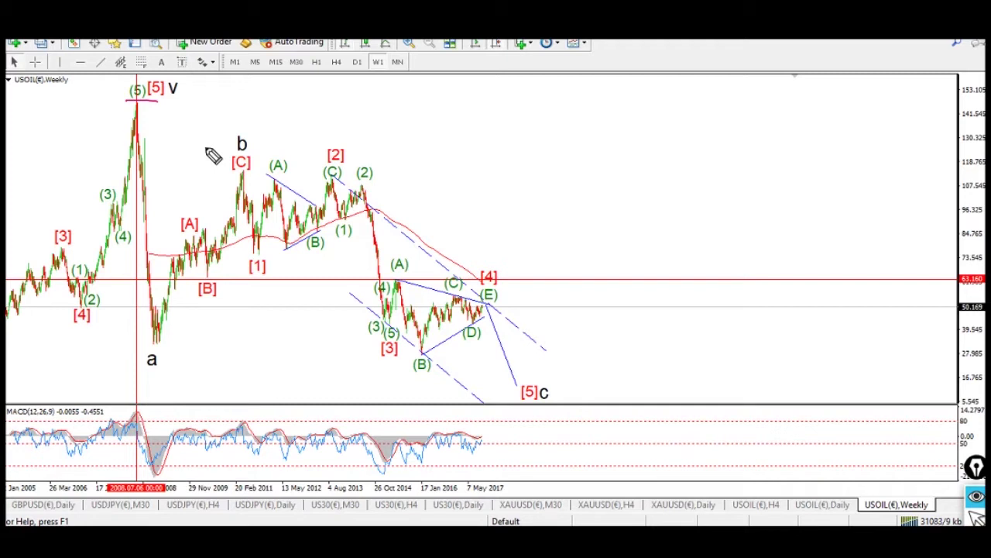
pyautogui.moveTo(463, 221)
pyautogui.mouseDown()
pyautogui.moveTo(292, 108)
pyautogui.moveTo(271, 279)
pyautogui.moveTo(515, 378)
pyautogui.moveTo(465, 206)
pyautogui.moveTo(424, 180)
pyautogui.mouseUp()
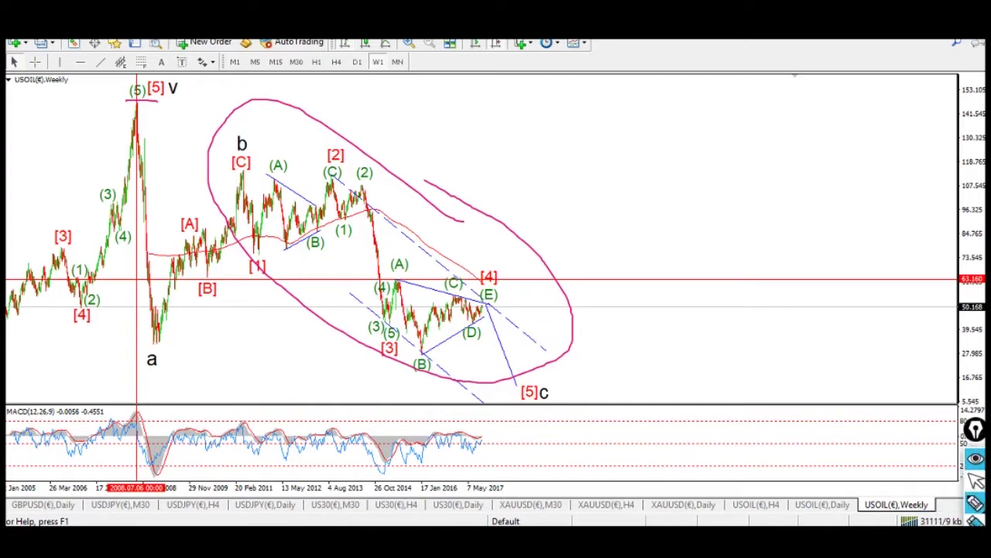
pyautogui.click(974, 501)
pyautogui.click(572, 301)
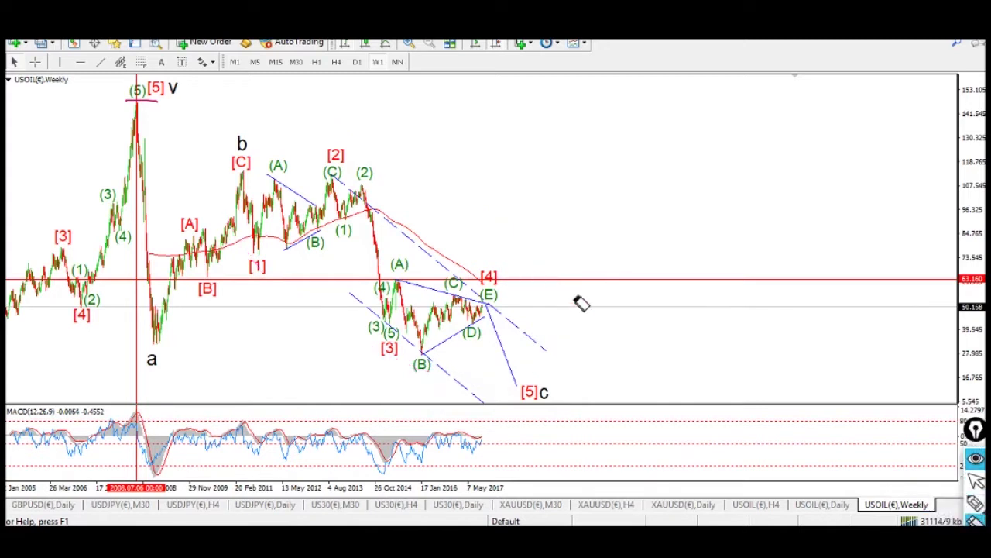
# Underline the wave a low with the pen, and trace the [A]-[B]-[C] rise to wave b and erase the traces
pyautogui.click(974, 502)
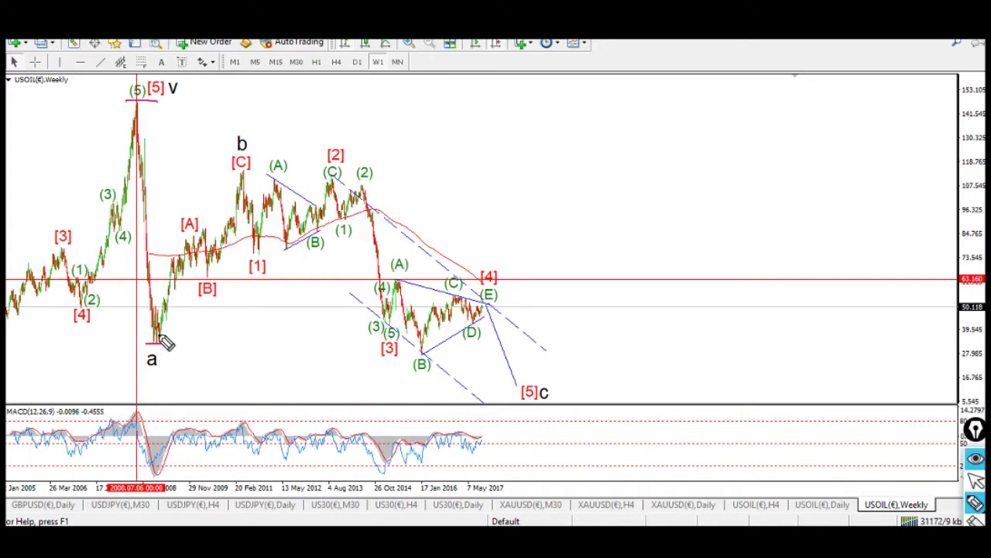
pyautogui.moveTo(158, 345)
pyautogui.mouseDown()
pyautogui.moveTo(223, 248)
pyautogui.moveTo(245, 178)
pyautogui.mouseUp()
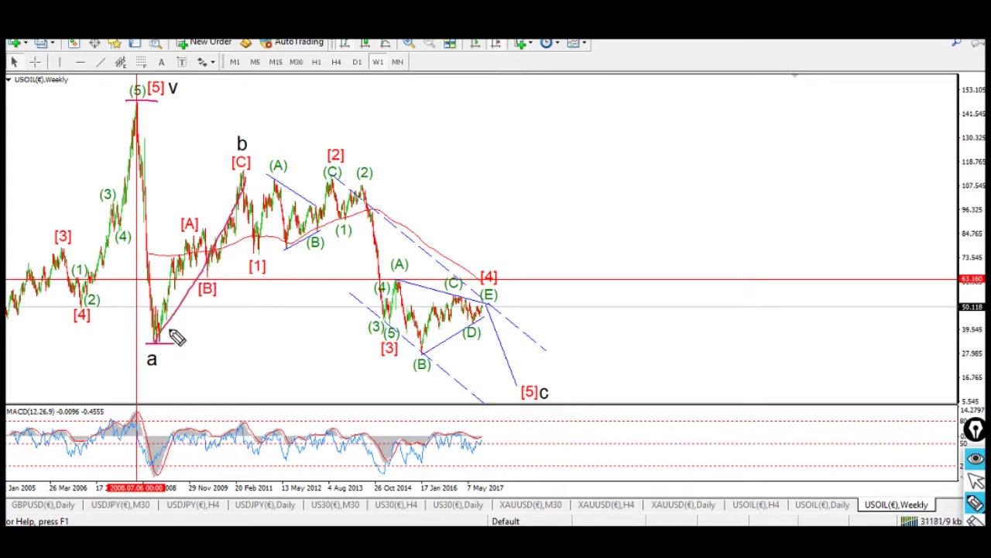
pyautogui.moveTo(159, 339); pyautogui.dragTo(244, 186)
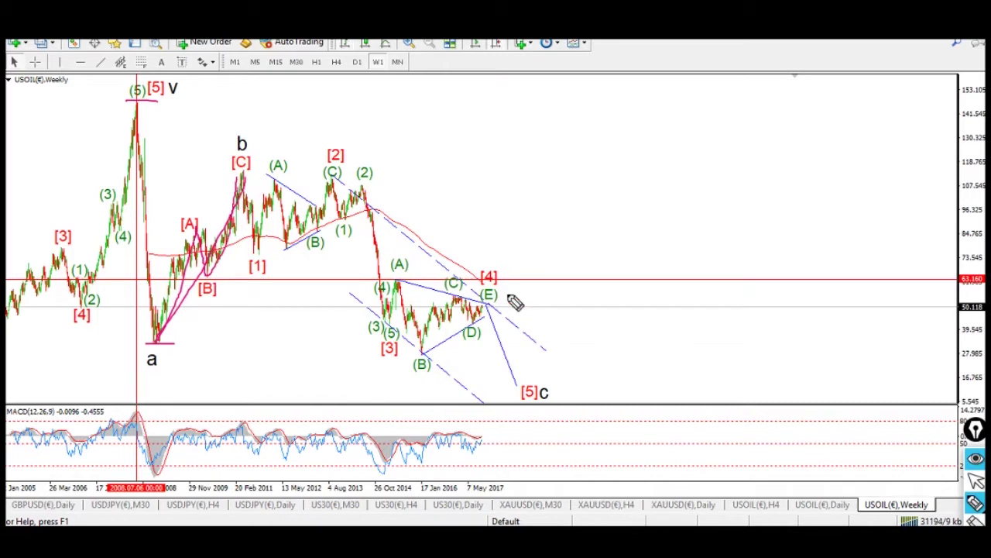
pyautogui.click(975, 500)
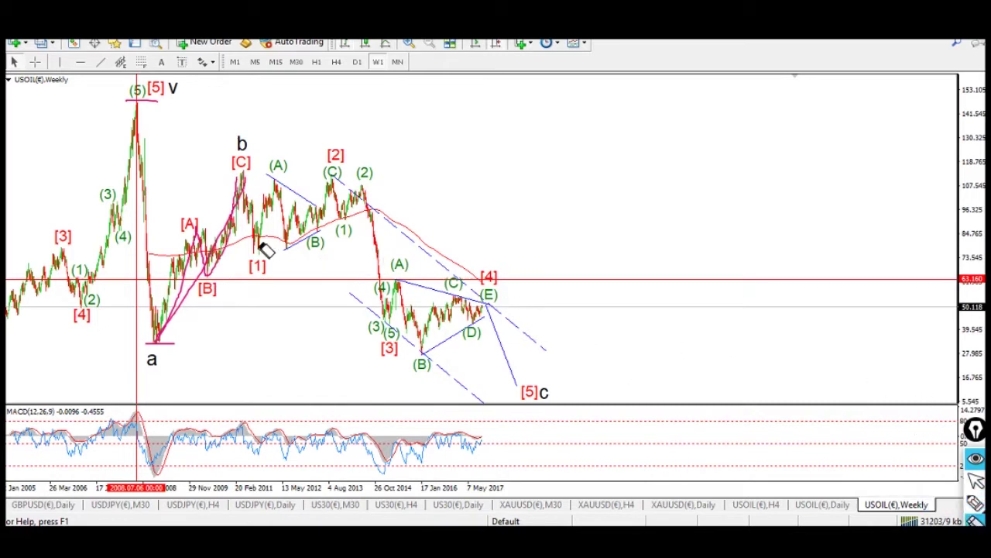
pyautogui.moveTo(248, 248); pyautogui.dragTo(147, 228)
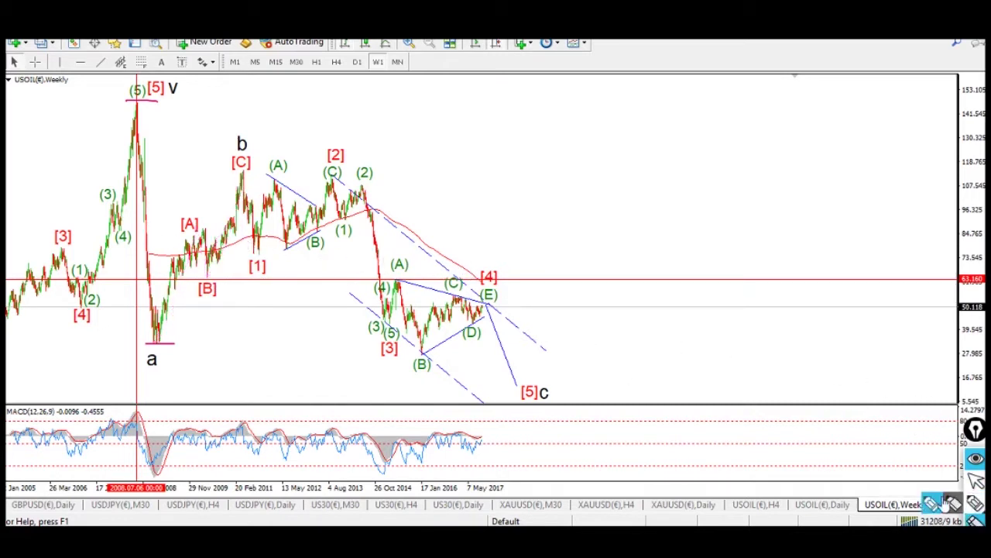
# Mark the wave [2] high and wave [3] low with pen lines, and circle and erase the wave [4] triangle
pyautogui.click(975, 502)
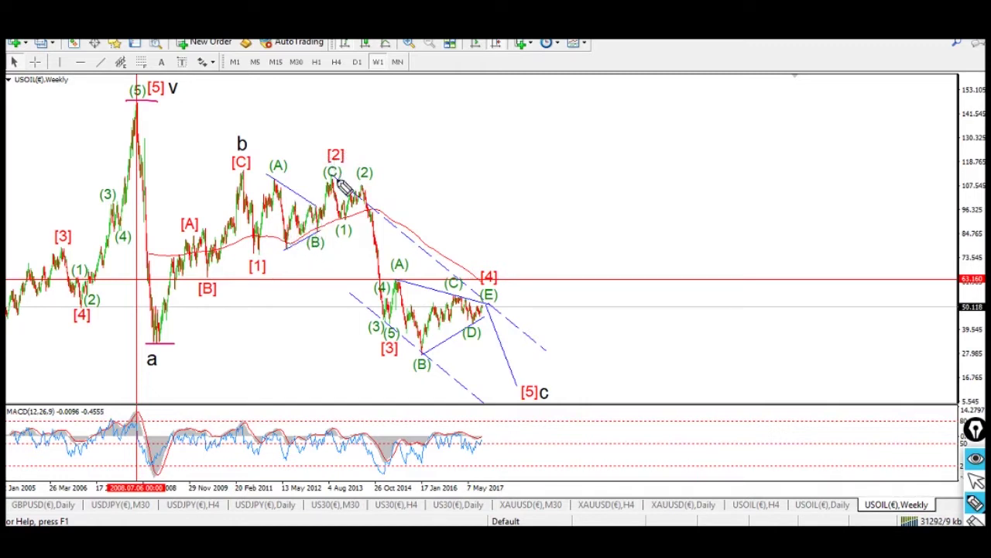
pyautogui.moveTo(324, 174); pyautogui.dragTo(349, 176)
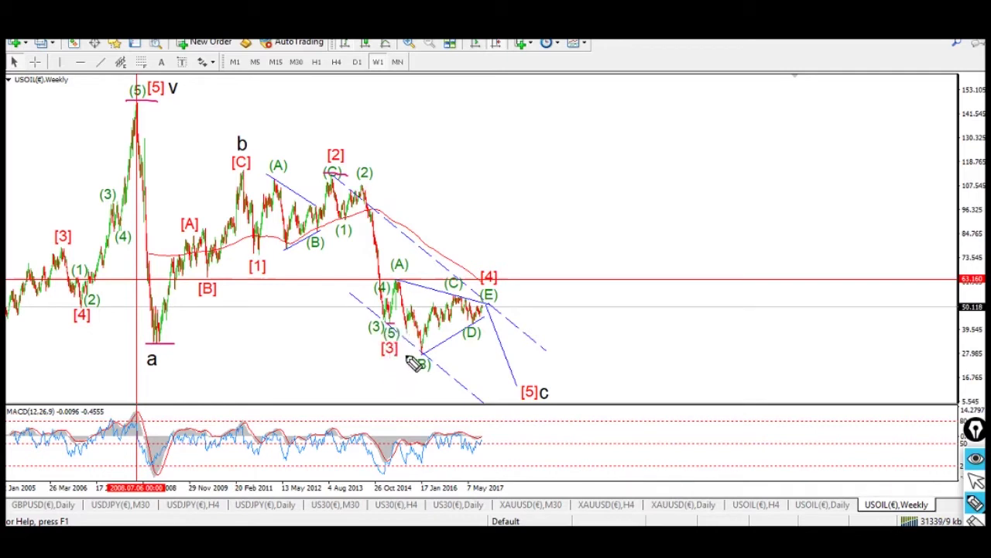
pyautogui.moveTo(527, 285)
pyautogui.mouseDown()
pyautogui.moveTo(395, 261)
pyautogui.moveTo(469, 389)
pyautogui.moveTo(508, 278)
pyautogui.mouseUp()
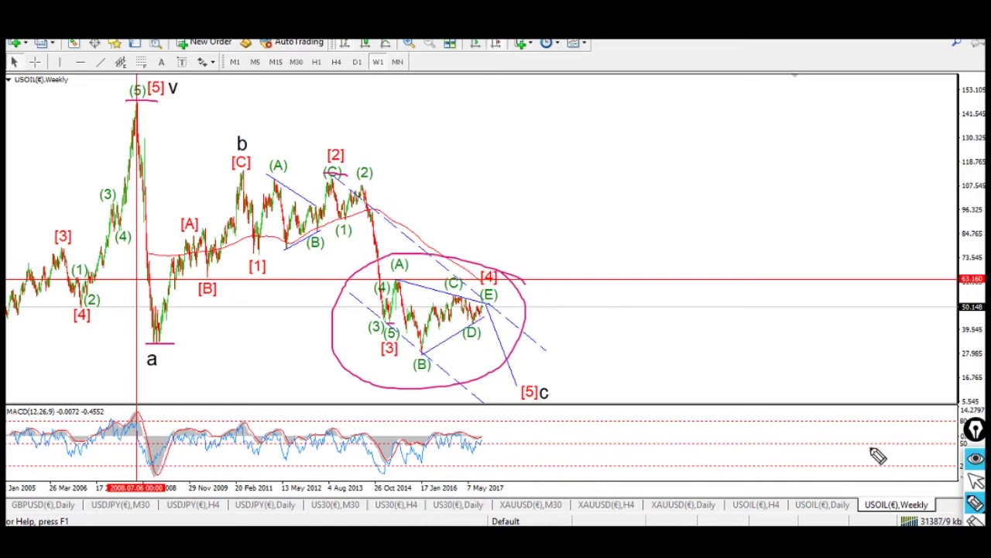
pyautogui.click(469, 288)
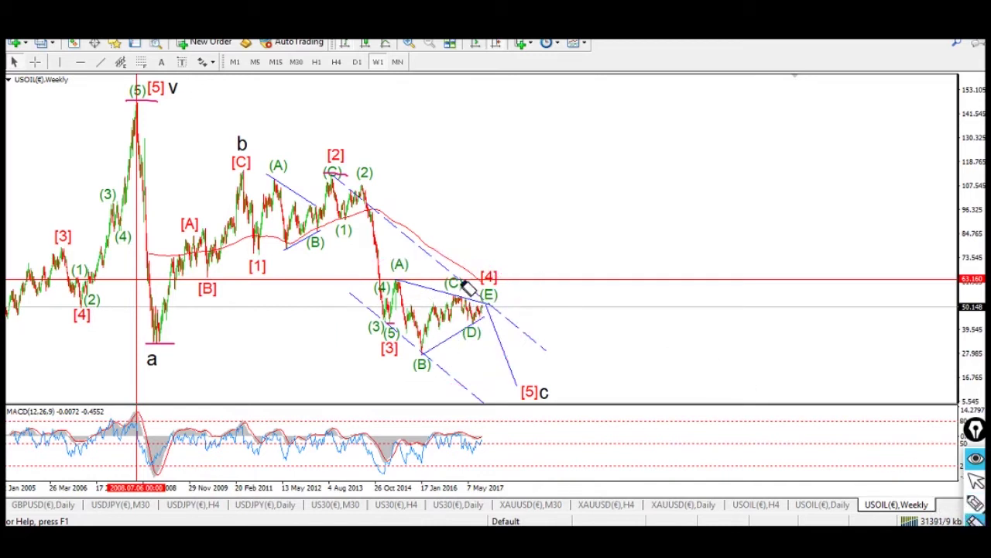
# Trace the swings from (A) to (E) inside the wave [4] triangle, and erase them with the marks at [2], [3] and a
pyautogui.moveTo(934, 503)
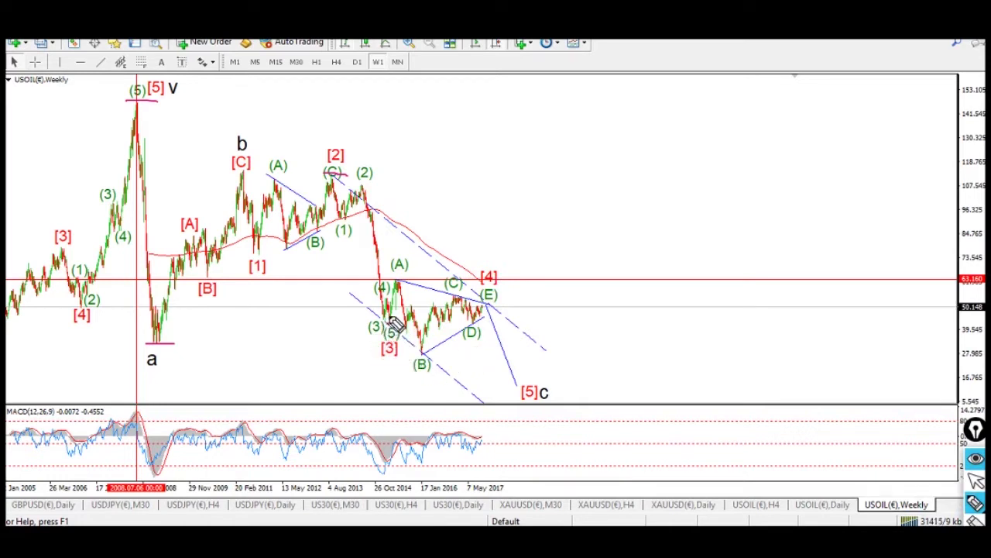
pyautogui.moveTo(399, 280)
pyautogui.mouseDown()
pyautogui.moveTo(420, 355)
pyautogui.moveTo(431, 356)
pyautogui.mouseUp()
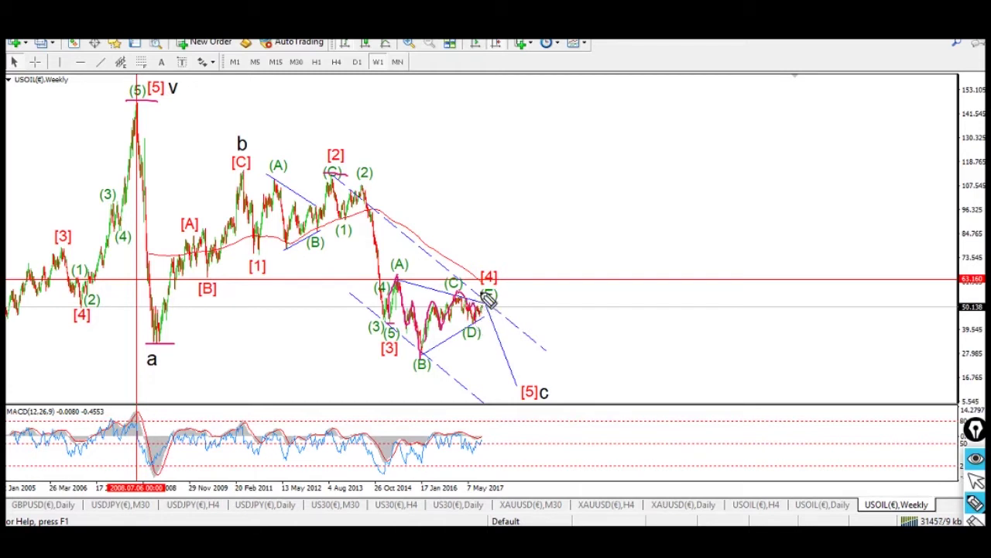
pyautogui.click(974, 478)
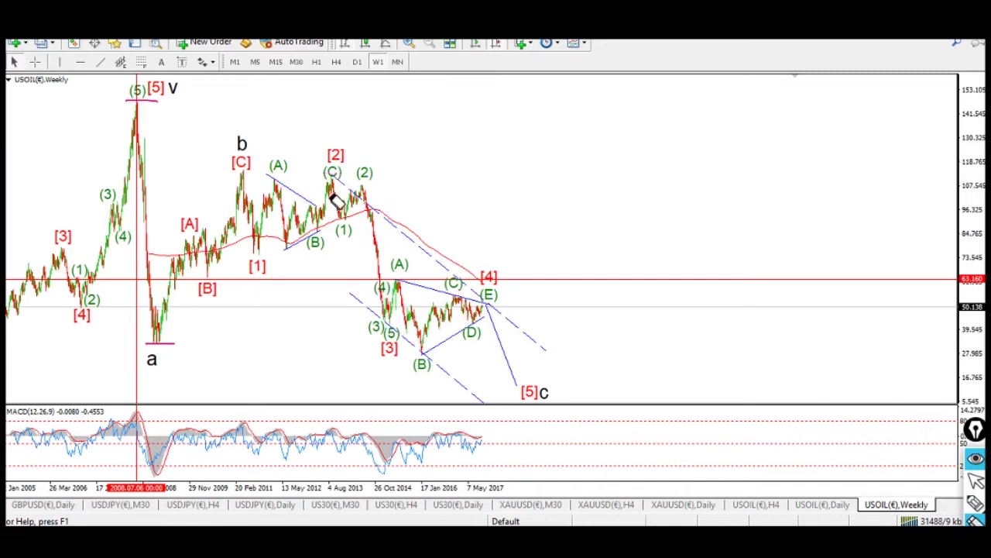
pyautogui.click(160, 343)
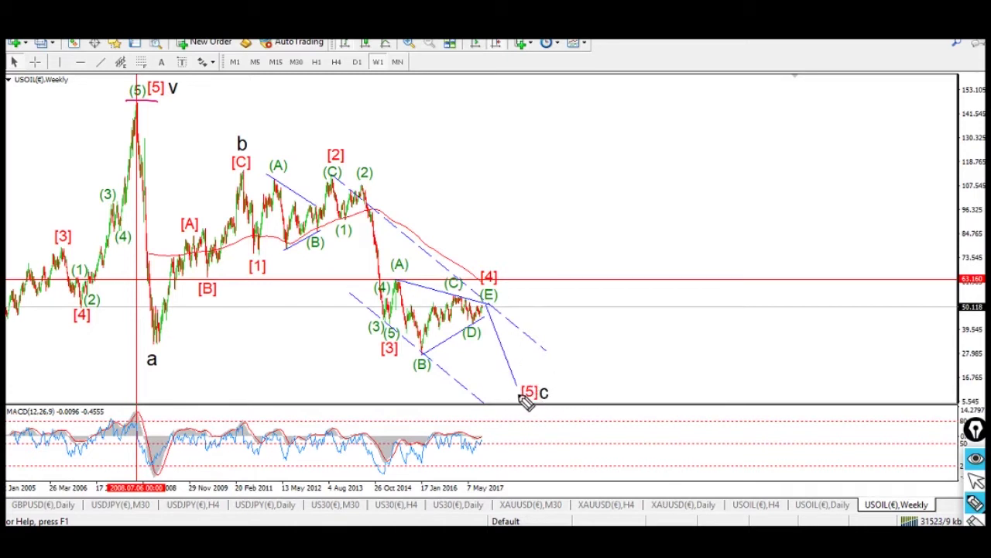
# Open the USOIL daily chart and erase the pen line left over from the weekly chart
pyautogui.click(822, 505)
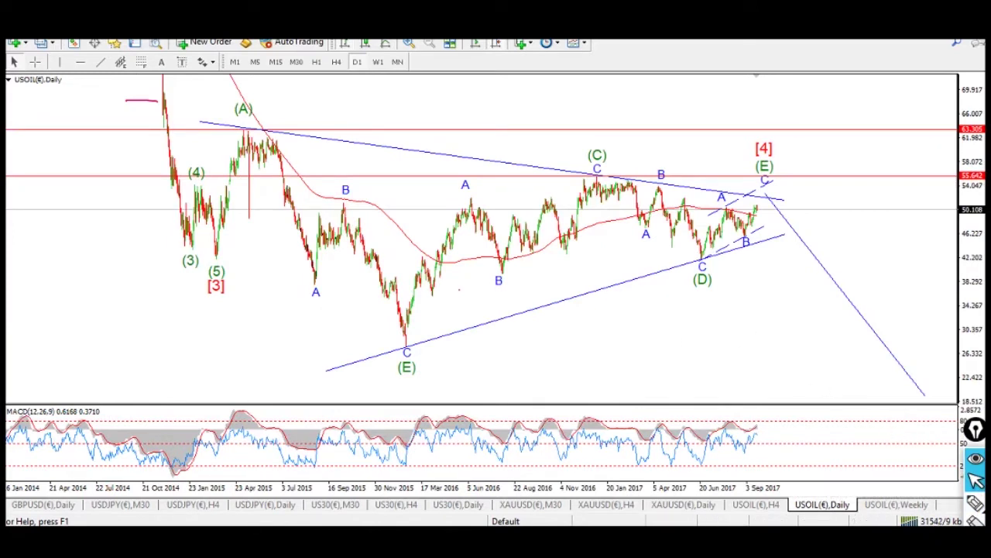
pyautogui.click(133, 107)
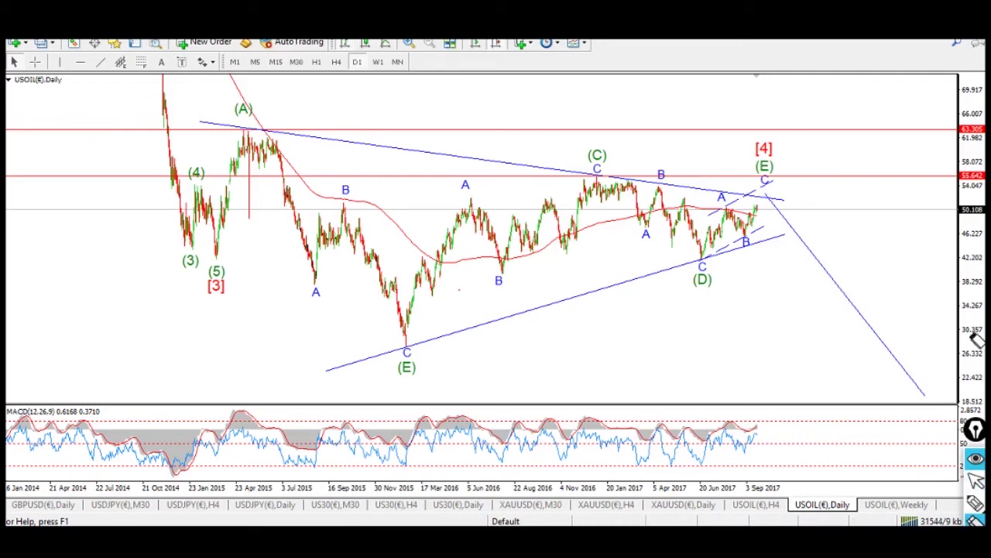
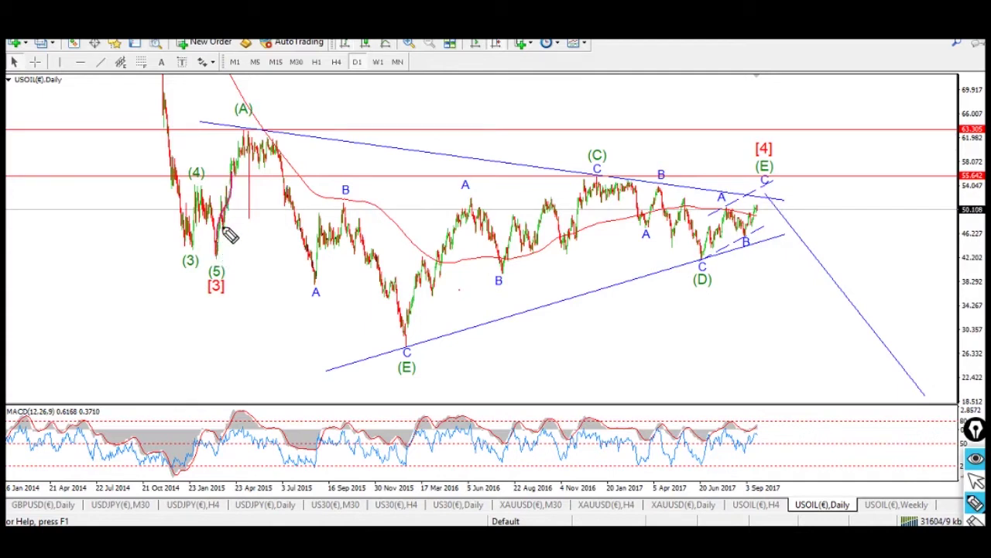
# Trace and circle the rally from the wave (5) low to wave (A) with the pen, and erase the drawing
pyautogui.moveTo(219, 248)
pyautogui.mouseDown()
pyautogui.moveTo(256, 132)
pyautogui.moveTo(242, 145)
pyautogui.moveTo(214, 249)
pyautogui.moveTo(245, 157)
pyautogui.mouseUp()
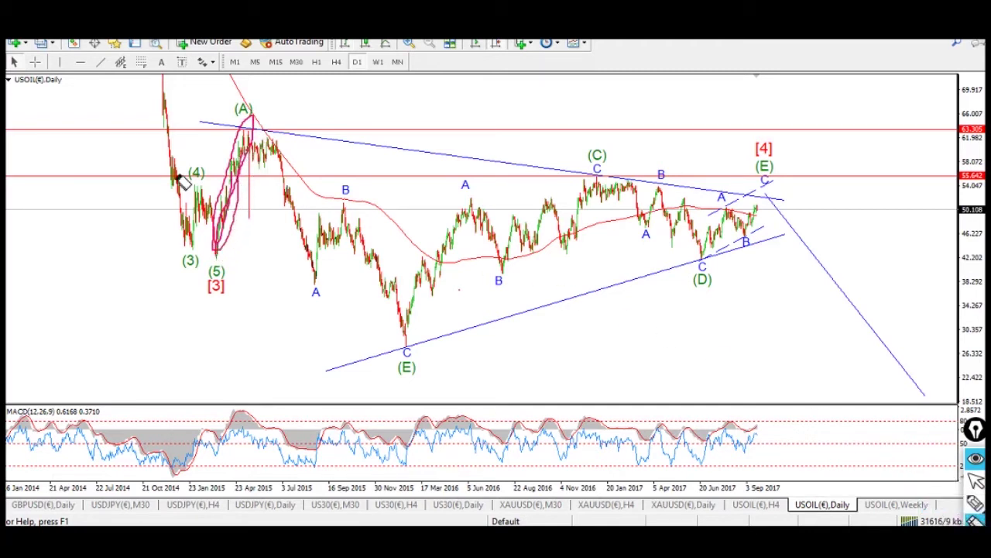
pyautogui.moveTo(272, 214); pyautogui.dragTo(200, 162)
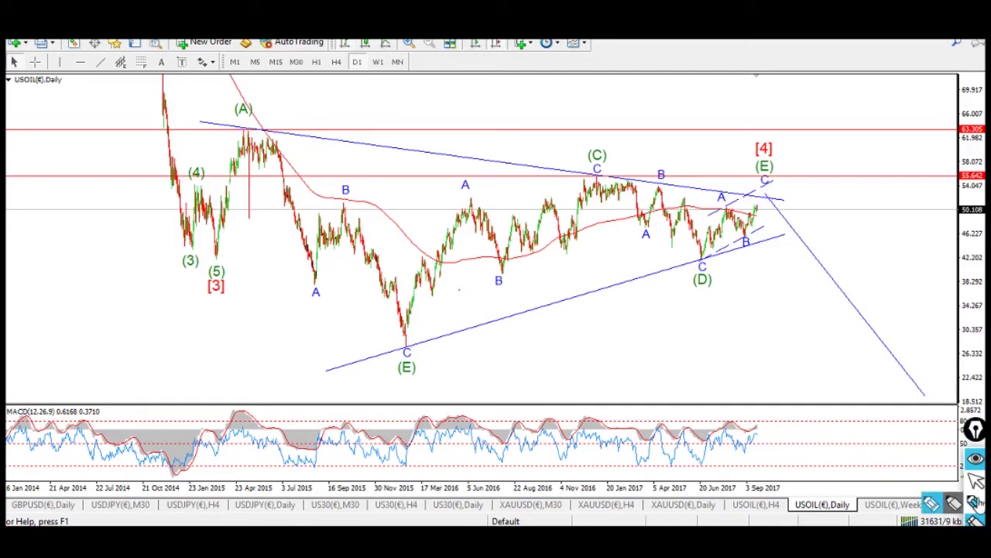
pyautogui.click(974, 502)
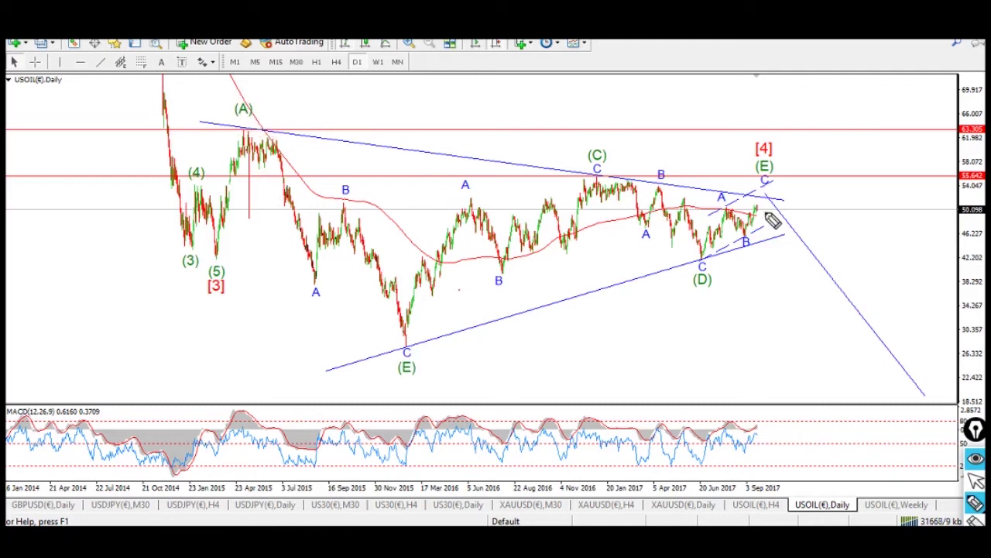
# Relabel the green (E) at the lowest point of the triangle as (B)
pyautogui.doubleClick(408, 369)
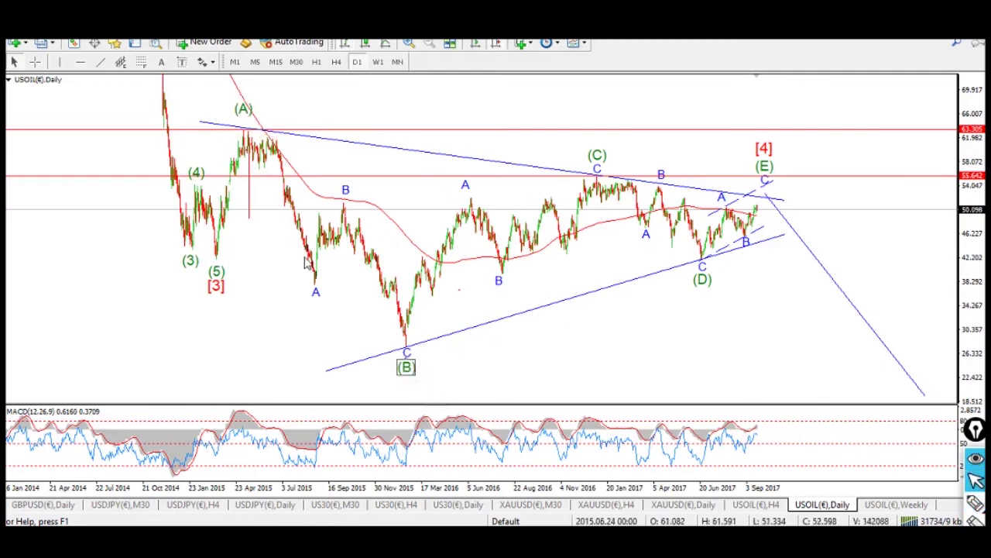
pyautogui.doubleClick(408, 369)
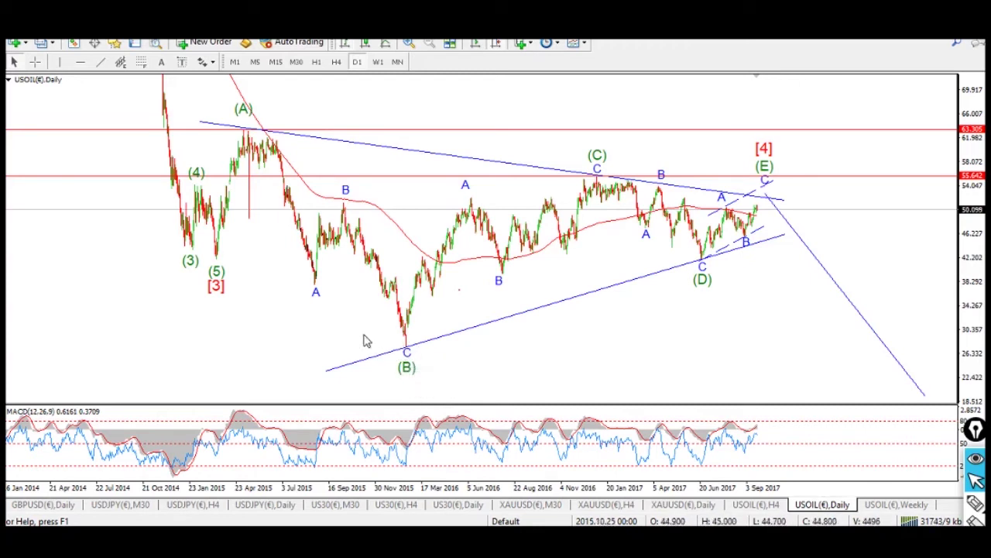
pyautogui.click(974, 502)
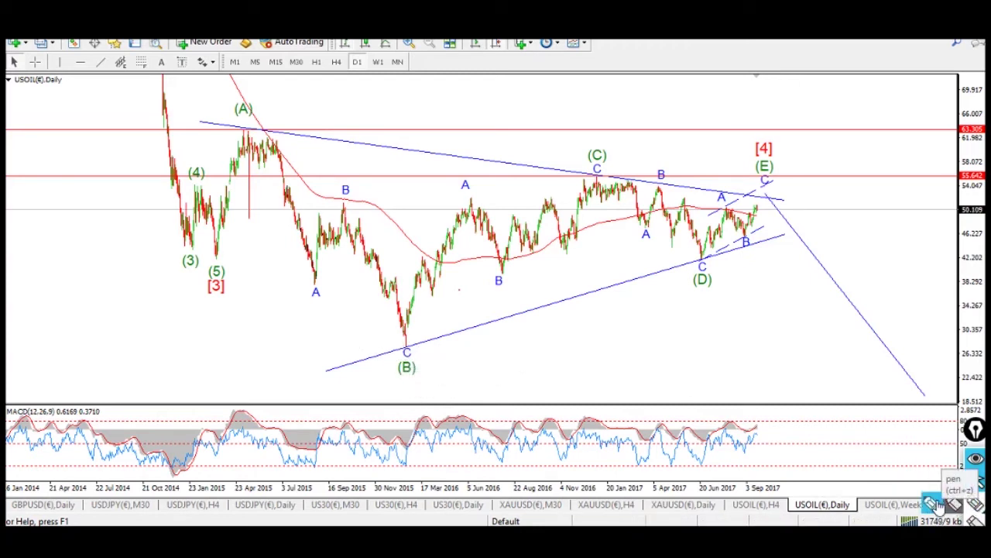
pyautogui.click(463, 185)
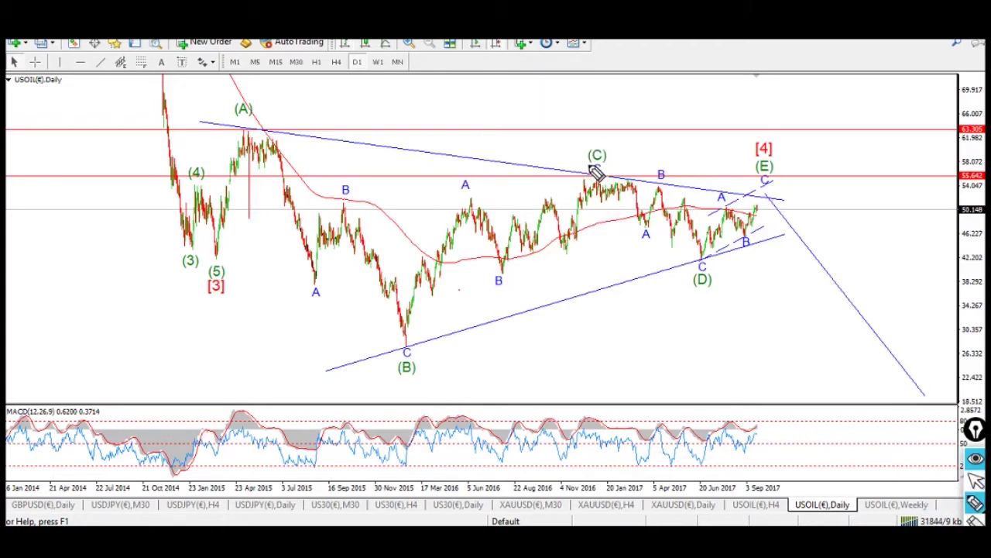
pyautogui.click(597, 171)
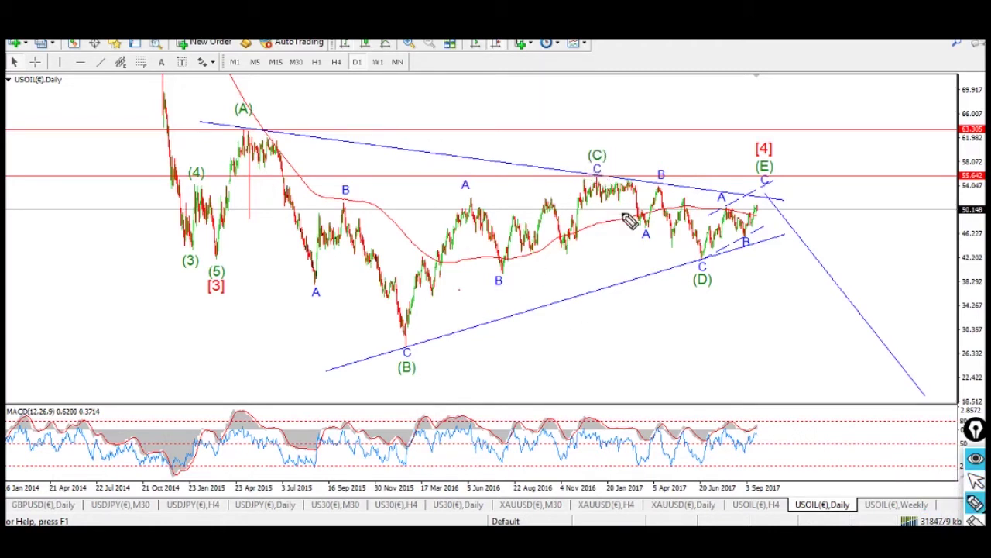
pyautogui.click(701, 264)
pyautogui.click(744, 237)
# Open the USOIL H4 chart and mark the wave [c] high of wave B with a short pen line
pyautogui.click(976, 480)
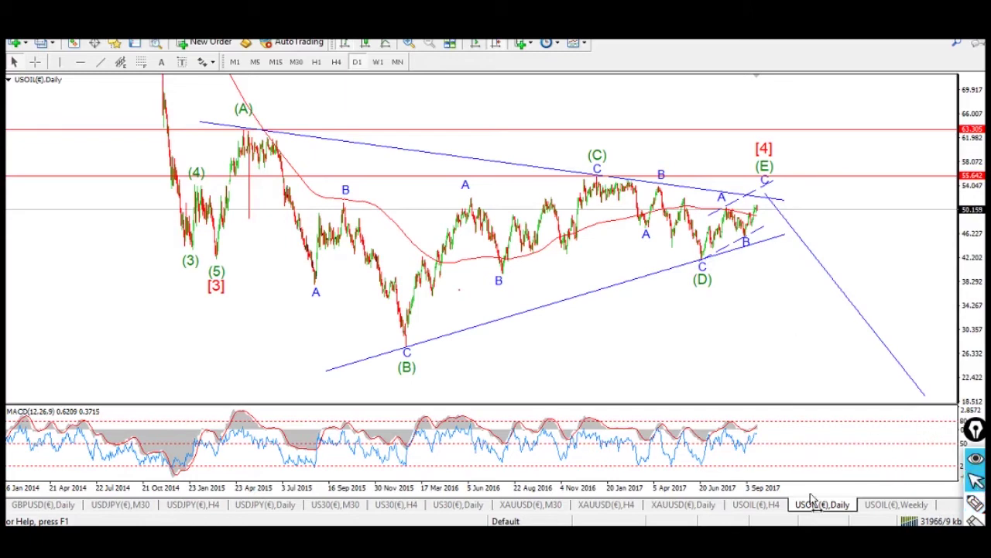
pyautogui.click(763, 505)
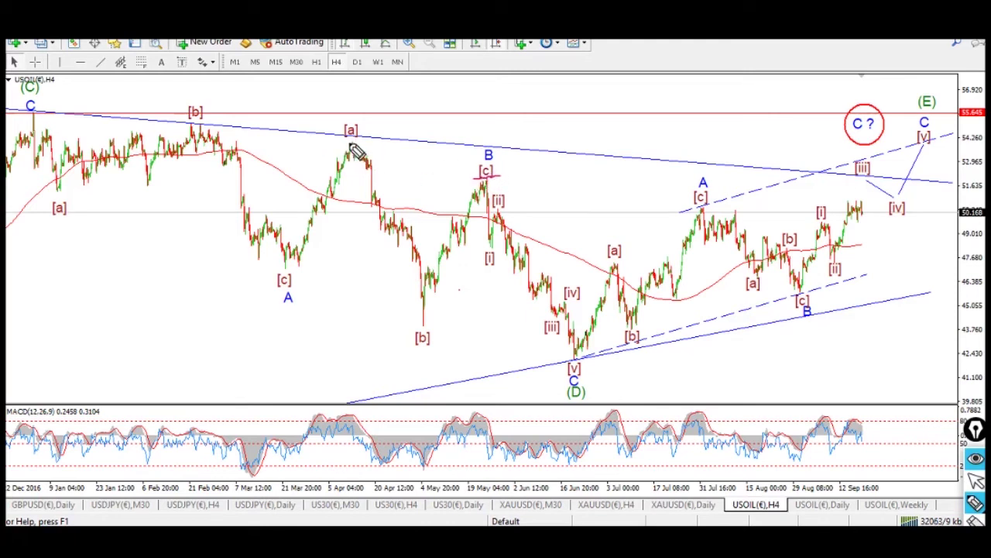
pyautogui.moveTo(968, 504)
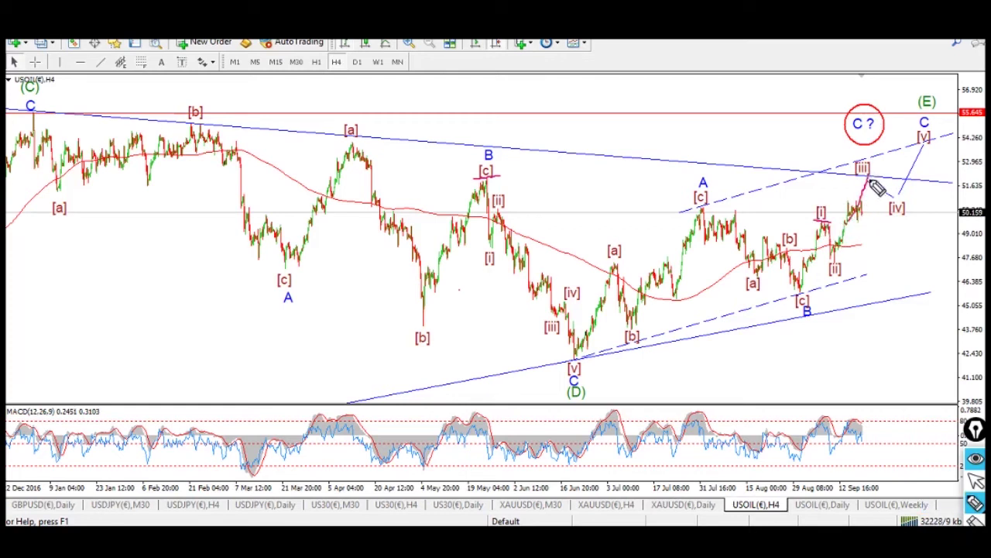
# Sketch a decline from wave [iii] below the wave [i] level with a bounce and further drop, and erase the sketch
pyautogui.moveTo(869, 180); pyautogui.dragTo(884, 226)
pyautogui.moveTo(807, 223)
pyautogui.mouseDown()
pyautogui.moveTo(920, 224)
pyautogui.moveTo(901, 258)
pyautogui.mouseUp()
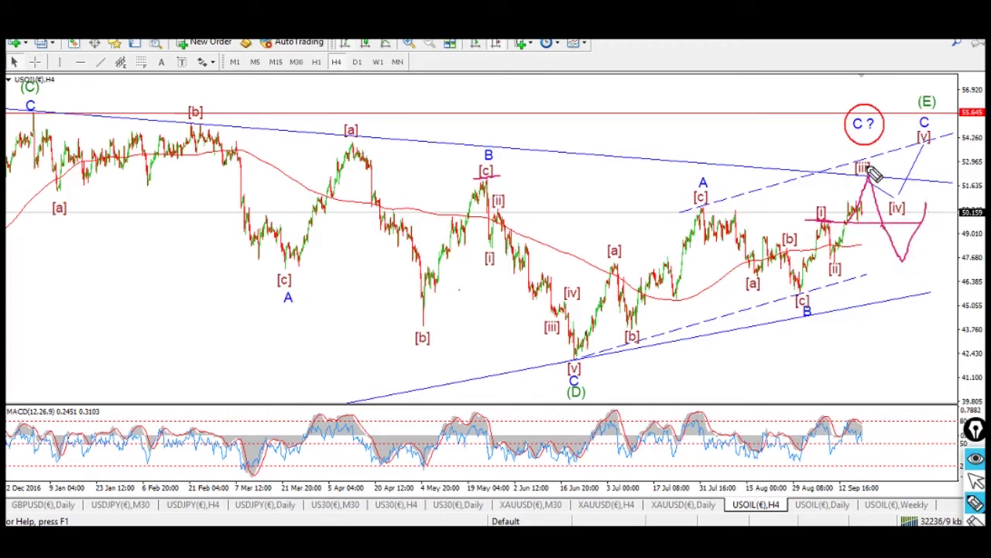
pyautogui.moveTo(869, 169)
pyautogui.mouseDown()
pyautogui.moveTo(944, 212)
pyautogui.moveTo(947, 287)
pyautogui.mouseUp()
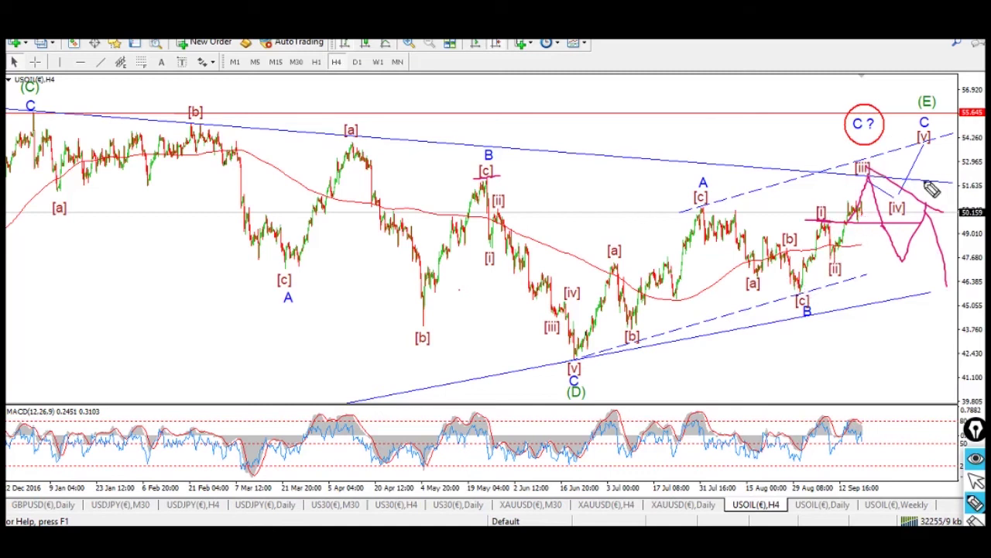
pyautogui.click(975, 501)
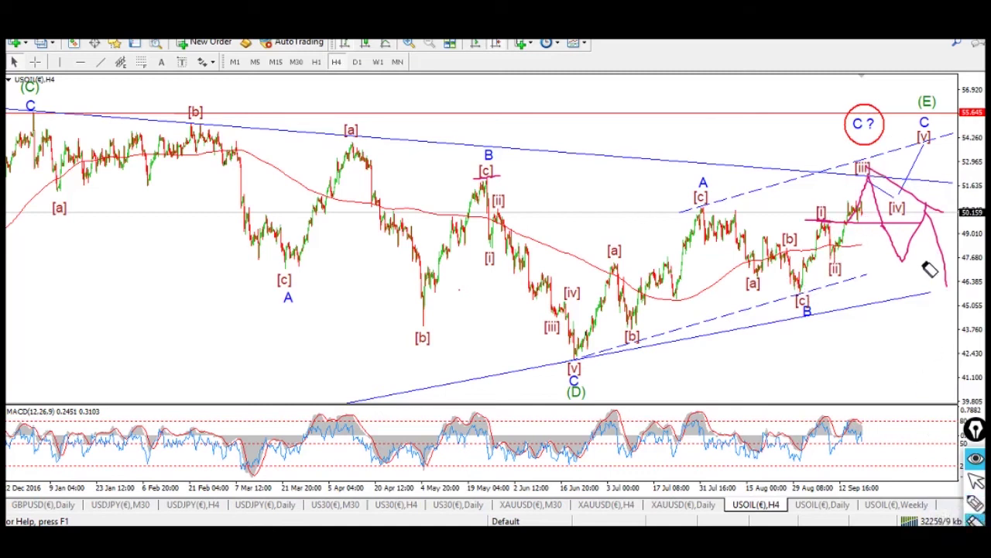
pyautogui.moveTo(929, 266)
pyautogui.mouseDown()
pyautogui.moveTo(903, 208)
pyautogui.moveTo(938, 261)
pyautogui.mouseUp()
pyautogui.moveTo(883, 205)
pyautogui.mouseDown()
pyautogui.moveTo(832, 225)
pyautogui.moveTo(860, 218)
pyautogui.mouseUp()
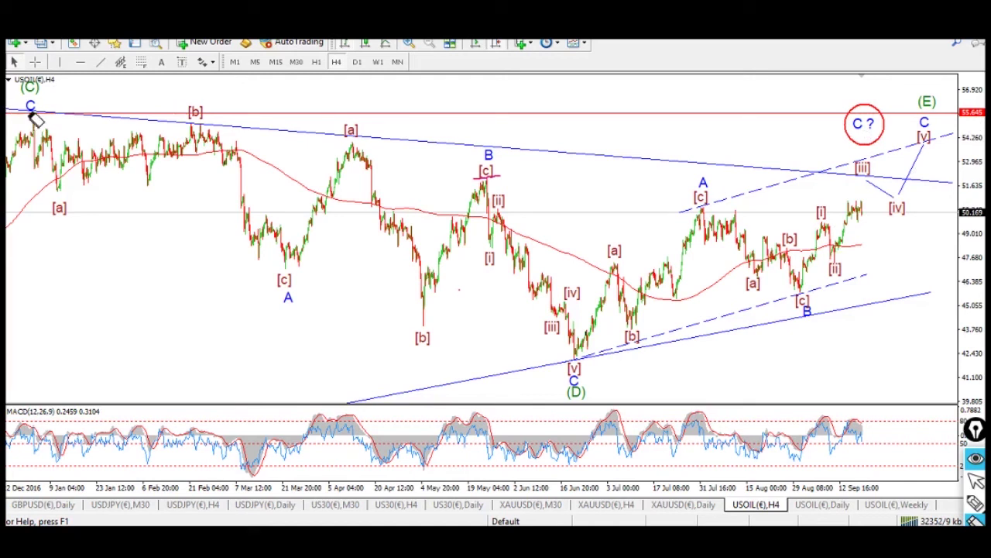
# Return to the USOIL daily chart and erase the leftover pen line beside the blue A label
pyautogui.moveTo(952, 504)
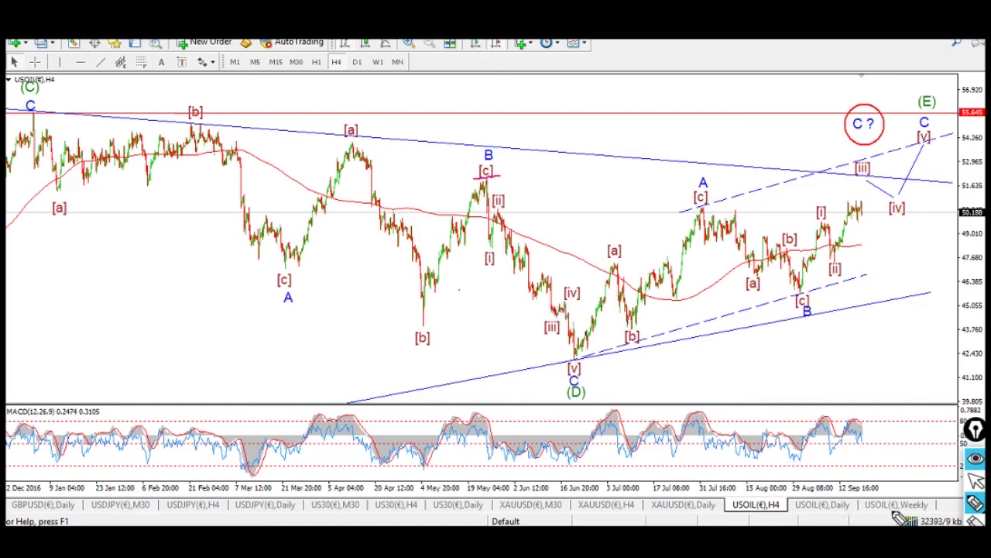
pyautogui.click(847, 511)
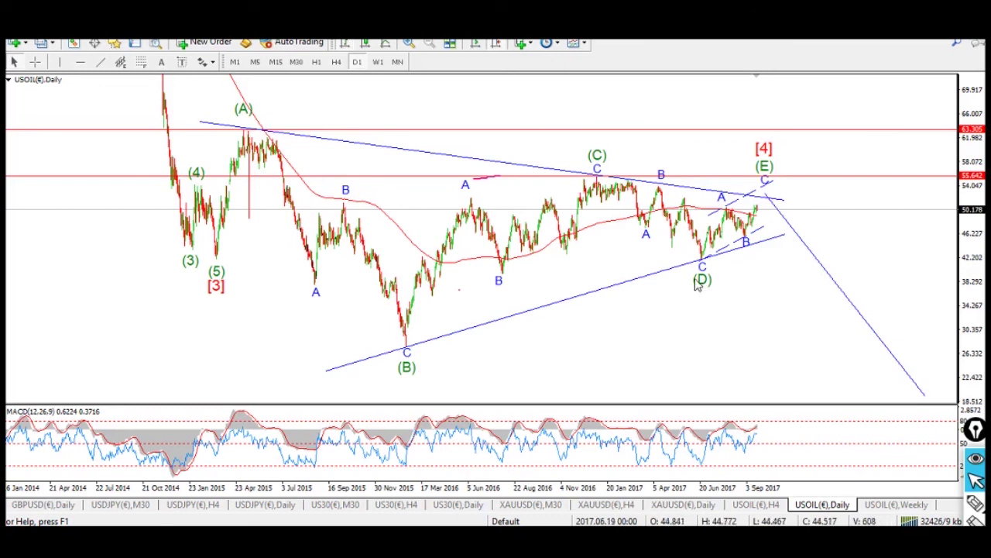
pyautogui.moveTo(588, 204)
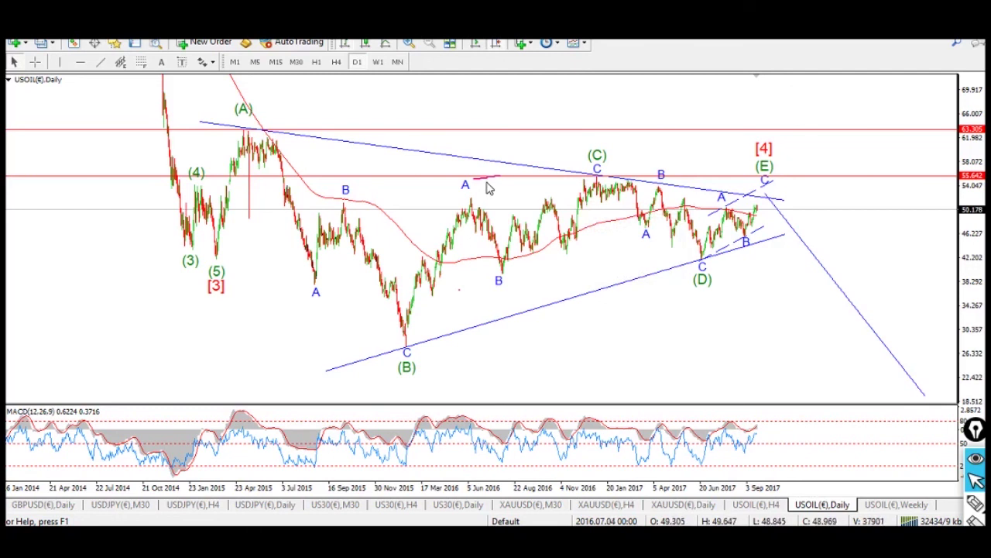
pyautogui.click(975, 519)
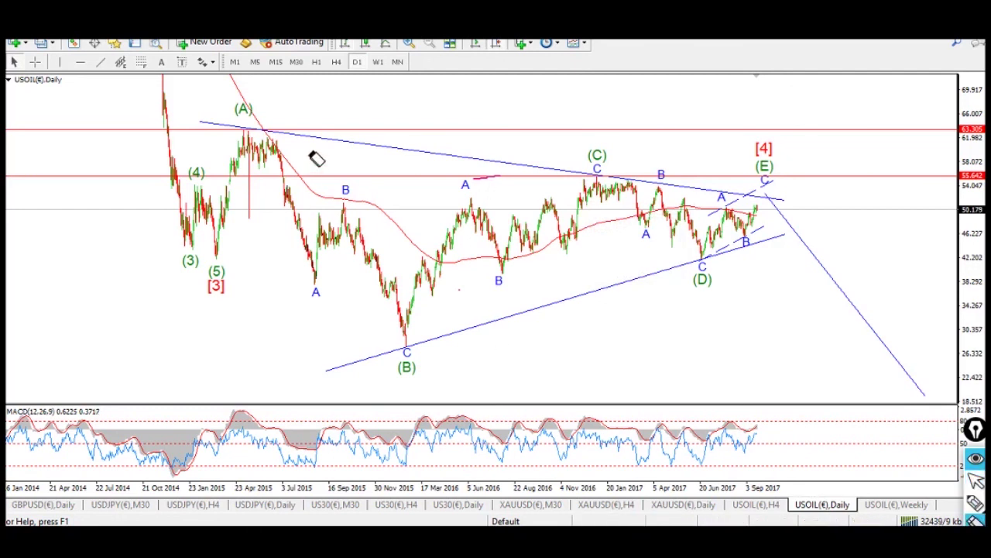
pyautogui.click(478, 174)
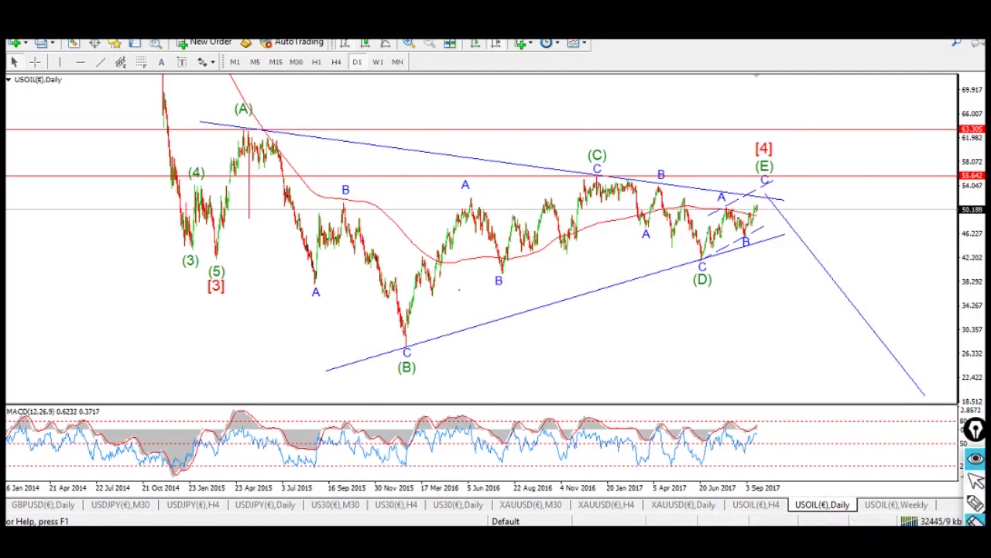